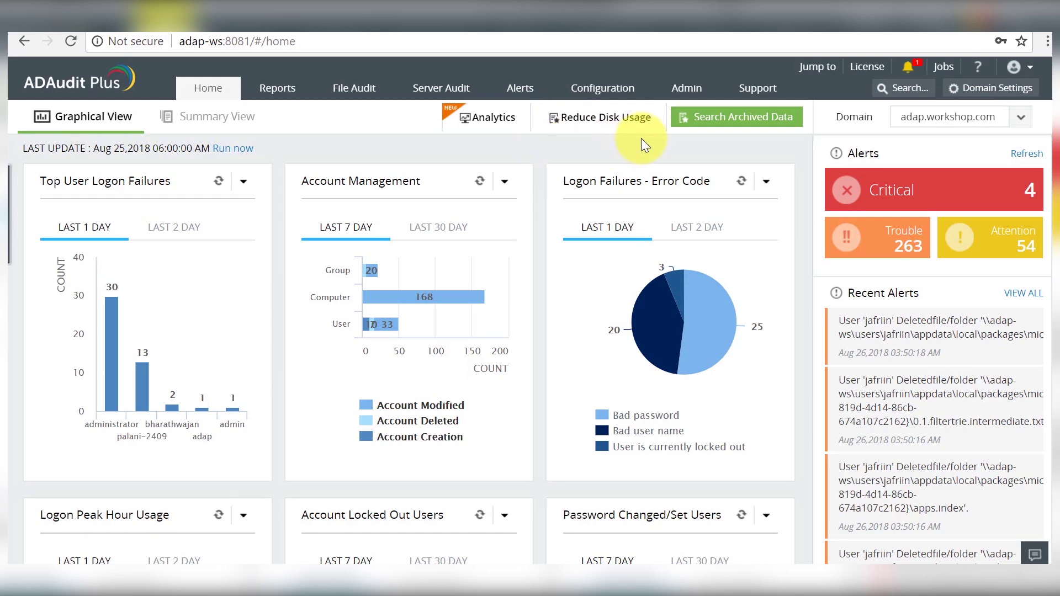
pyautogui.click(687, 86)
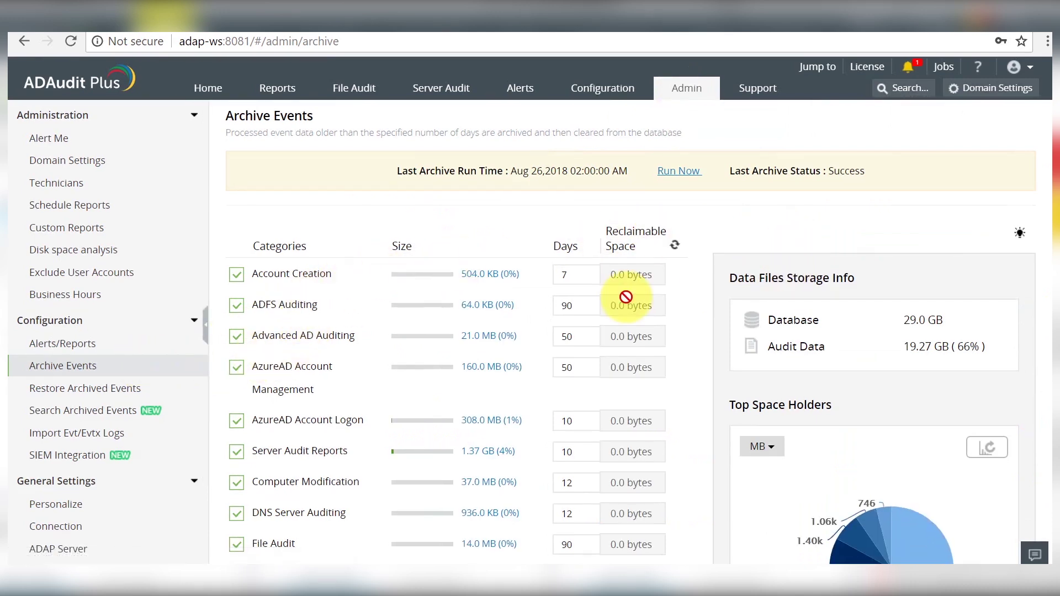
pyautogui.scroll(-5, 626, 303)
pyautogui.scroll(5, 627, 300)
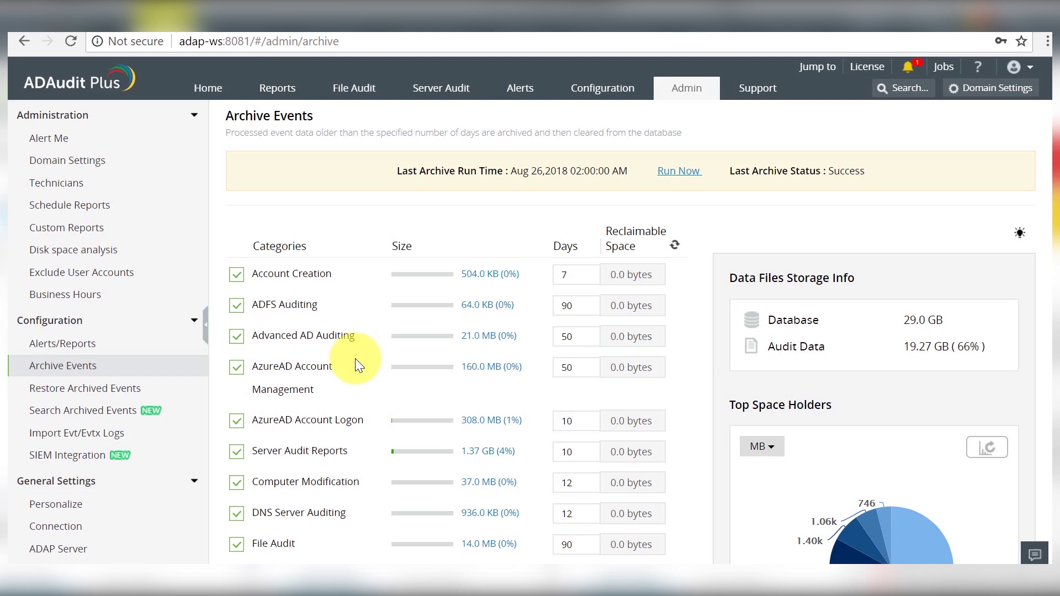
pyautogui.scroll(-5, 356, 365)
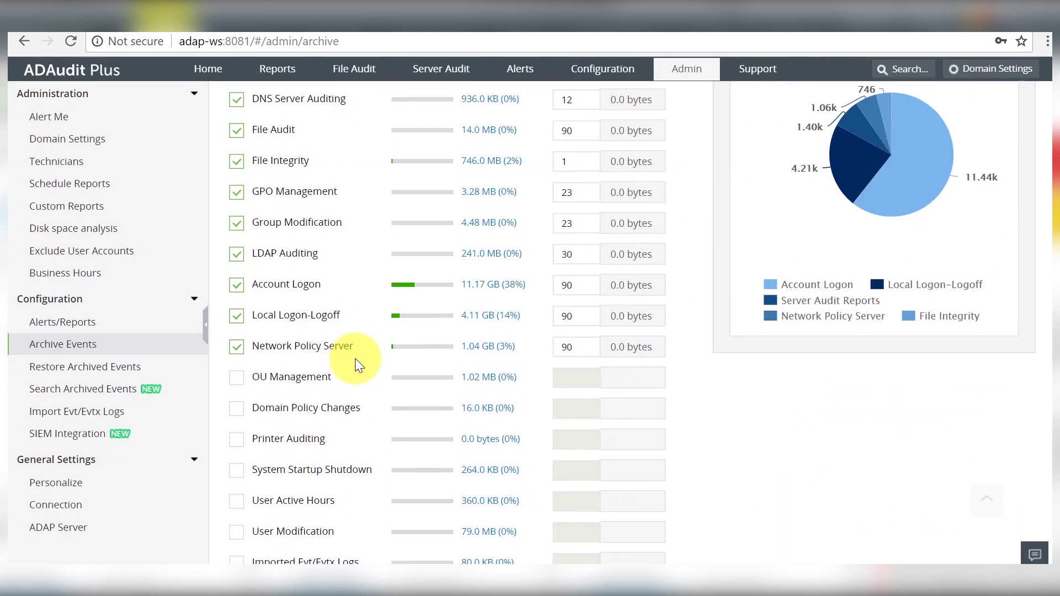
pyautogui.scroll(-2, 355, 365)
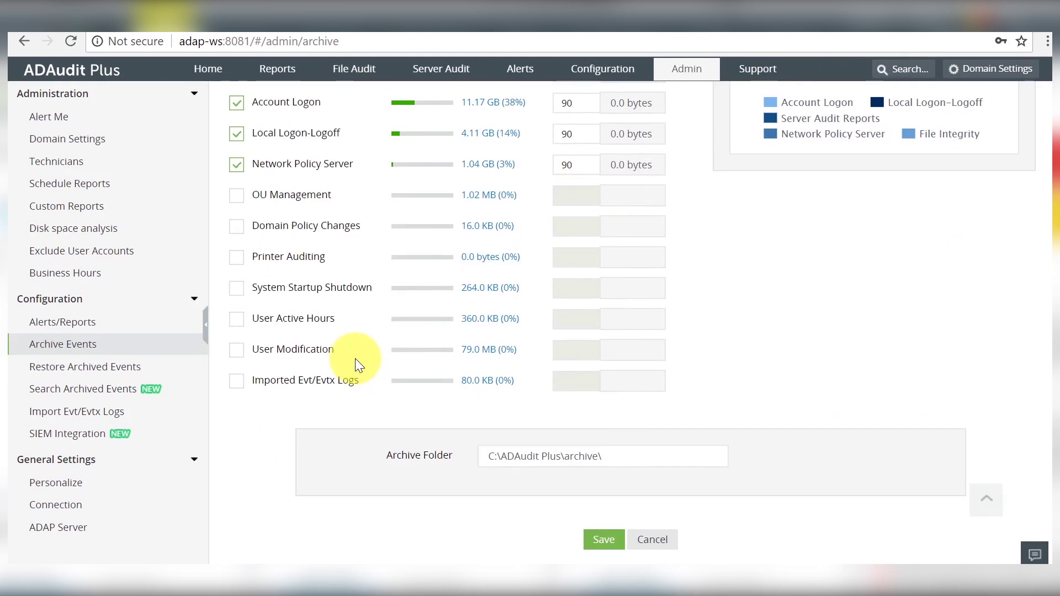
pyautogui.moveTo(620, 456); pyautogui.dragTo(472, 479)
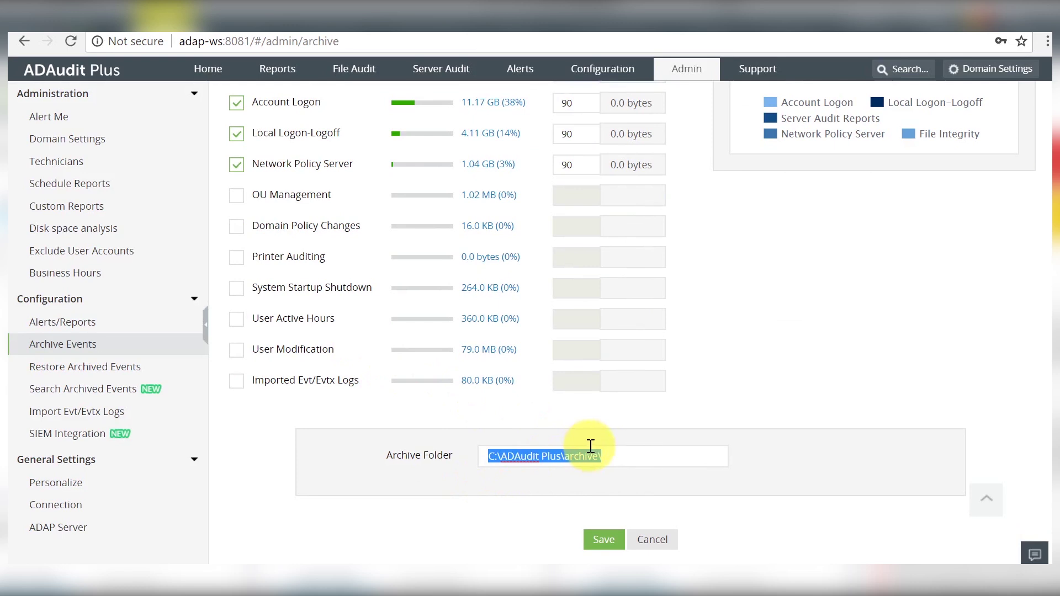
pyautogui.click(631, 459)
pyautogui.scroll(7, 530, 257)
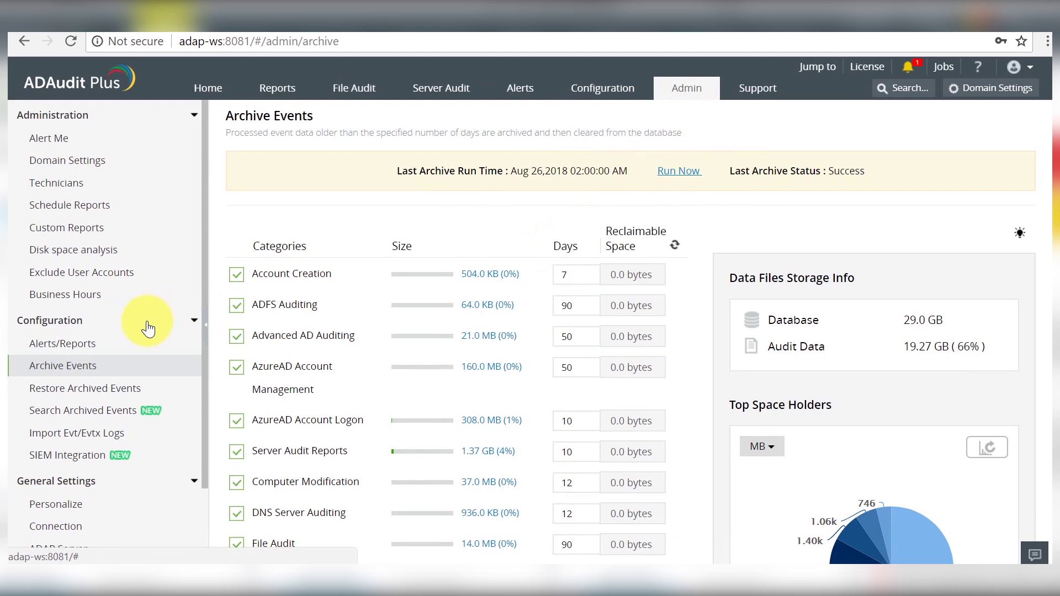
# In Search Archived Events, set the archive date range to start on 18-Jan-2018
pyautogui.click(119, 409)
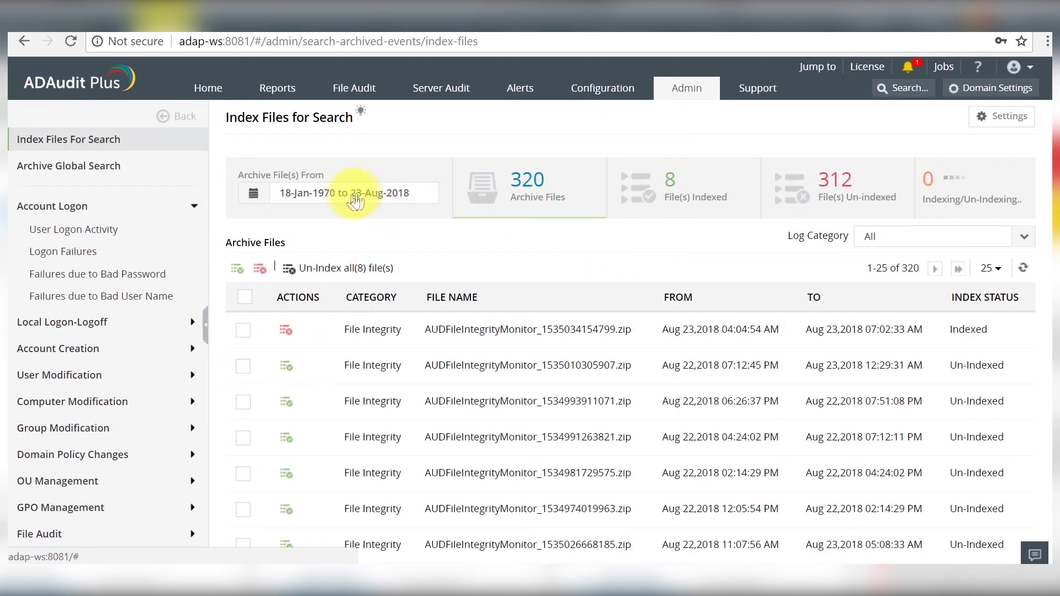
pyautogui.click(352, 193)
pyautogui.moveTo(332, 222); pyautogui.dragTo(358, 222)
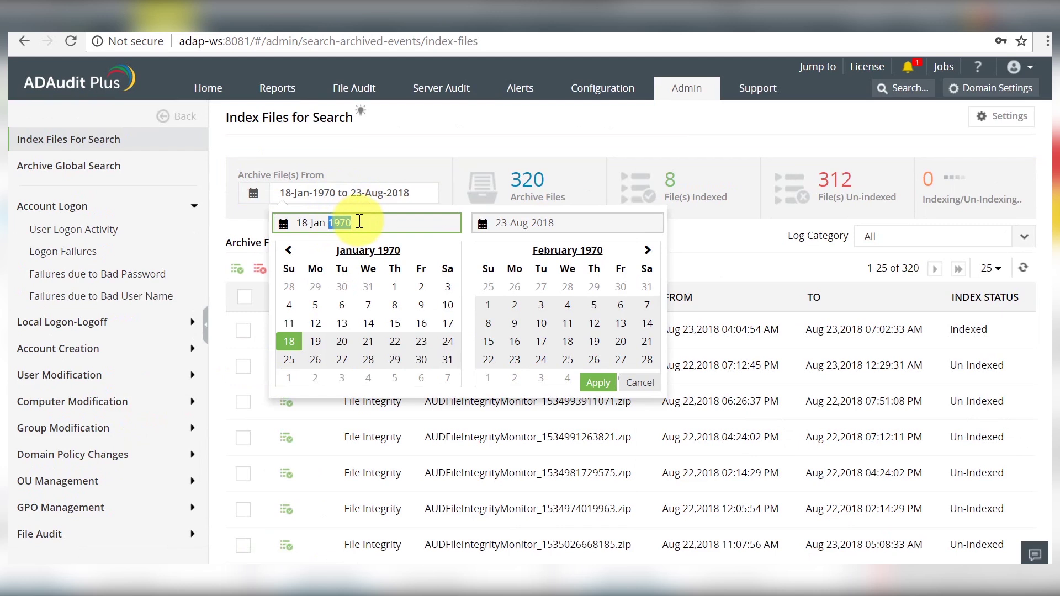
pyautogui.click(598, 382)
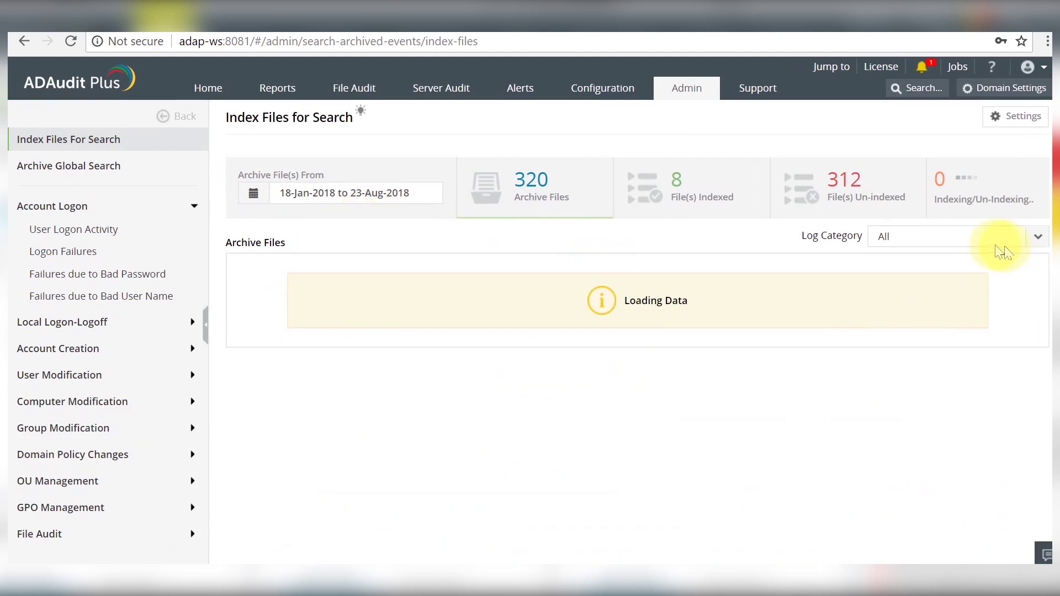
# Filter to Account Logon files, un-index the first file and index the third
pyautogui.click(972, 239)
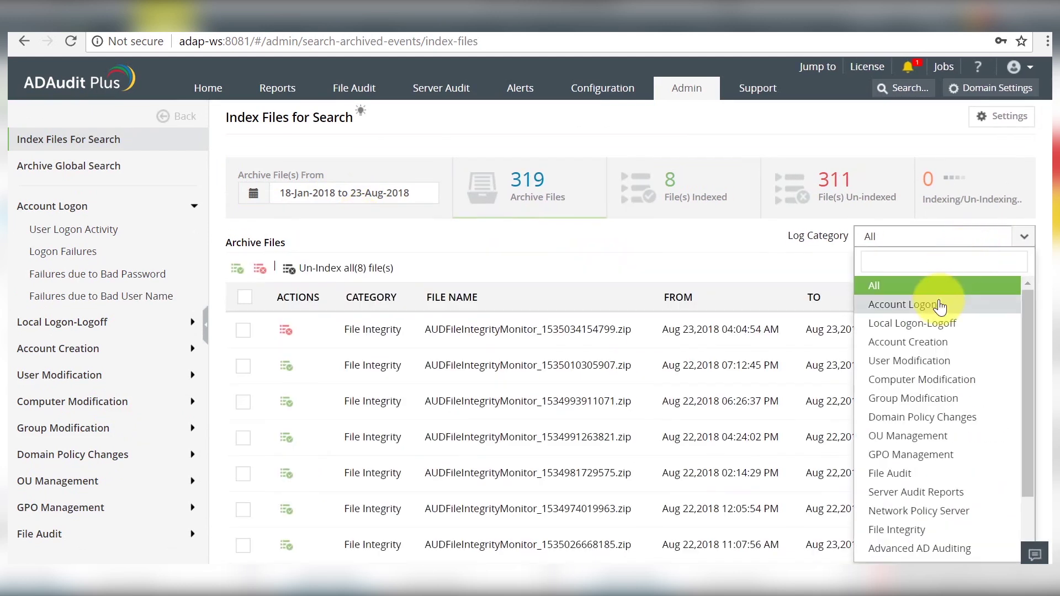
pyautogui.click(940, 307)
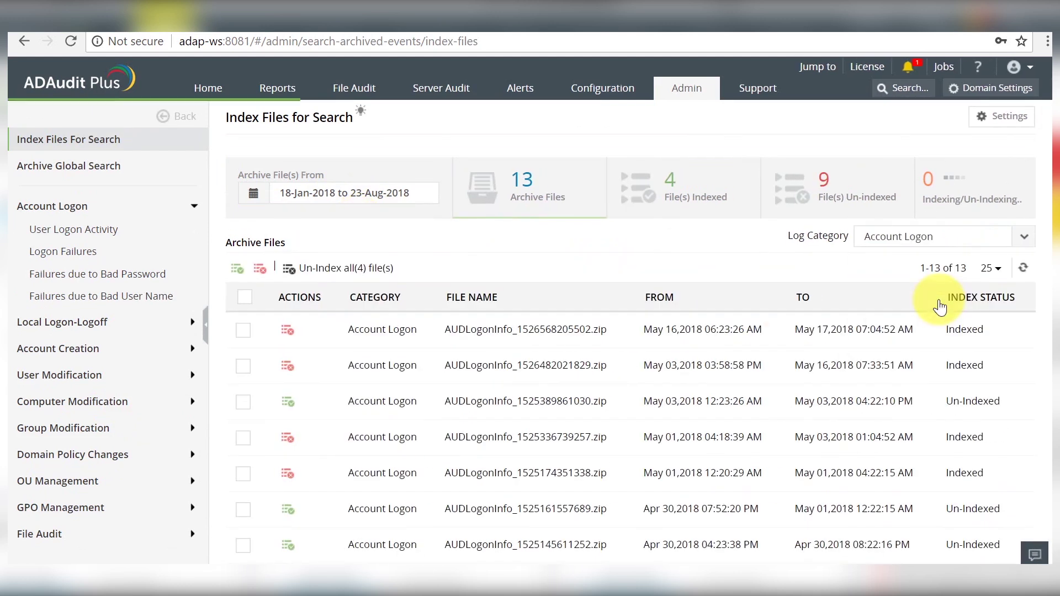
pyautogui.click(289, 330)
pyautogui.click(289, 403)
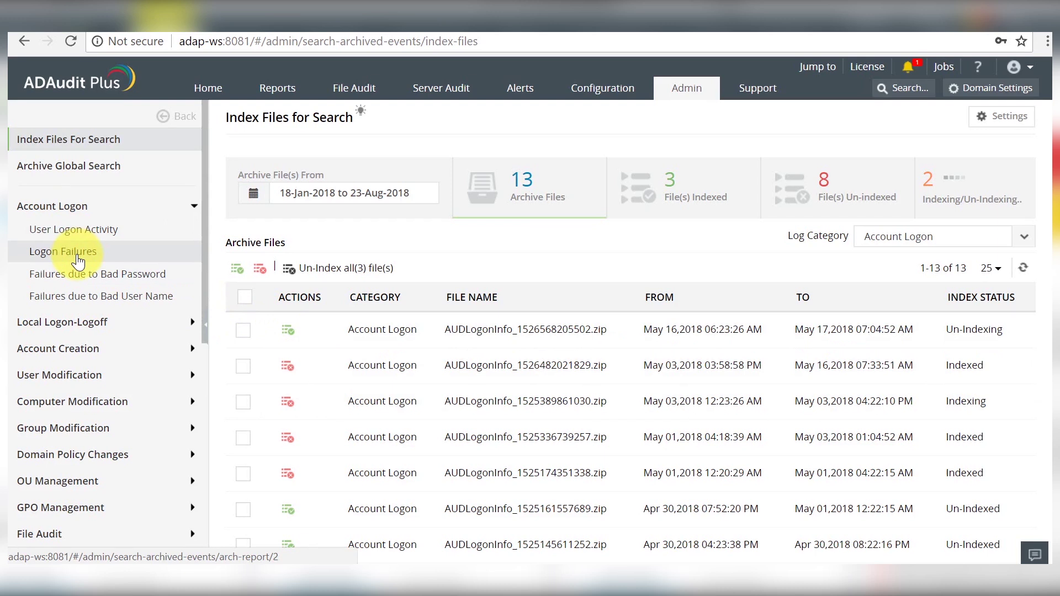
# Filter the archived Logon Failures report to logged-in user mark and review its rows
pyautogui.click(76, 262)
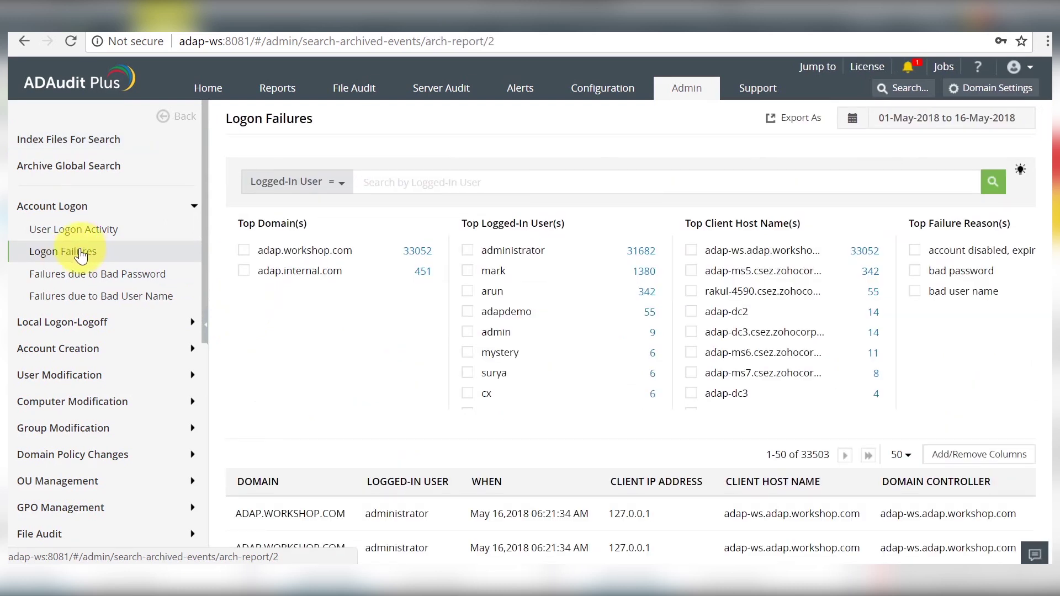
pyautogui.click(389, 188)
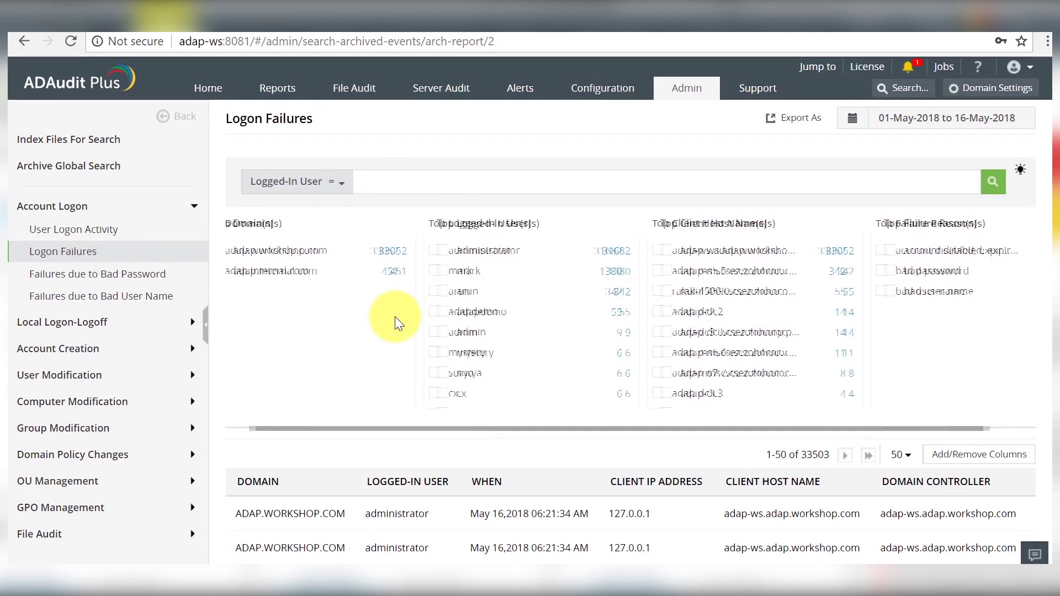
pyautogui.hscroll(3, 396, 316)
pyautogui.hscroll(-2, 395, 323)
pyautogui.write('m')
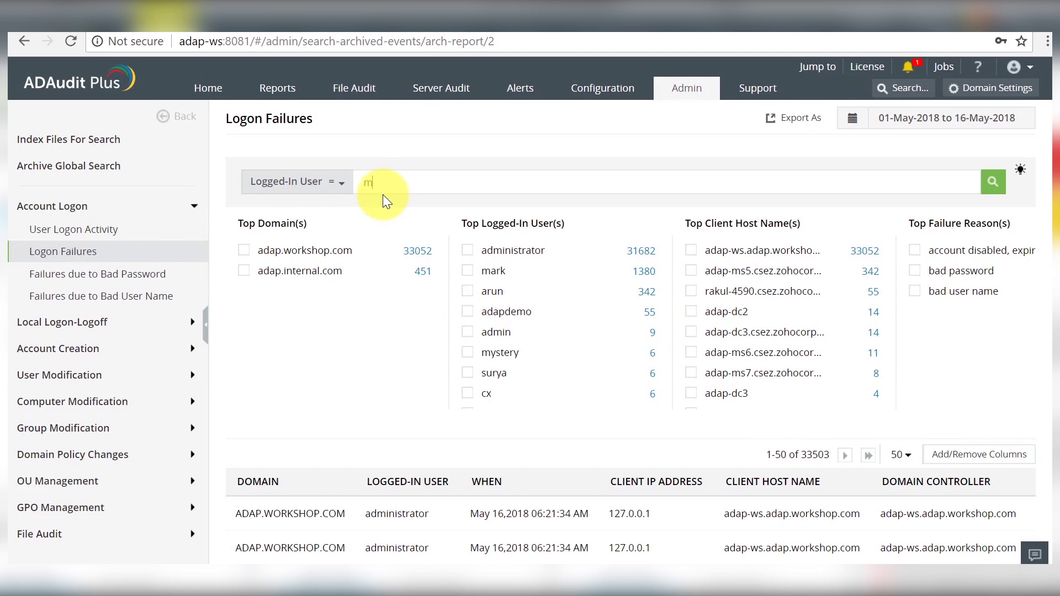
pyautogui.write('ark')
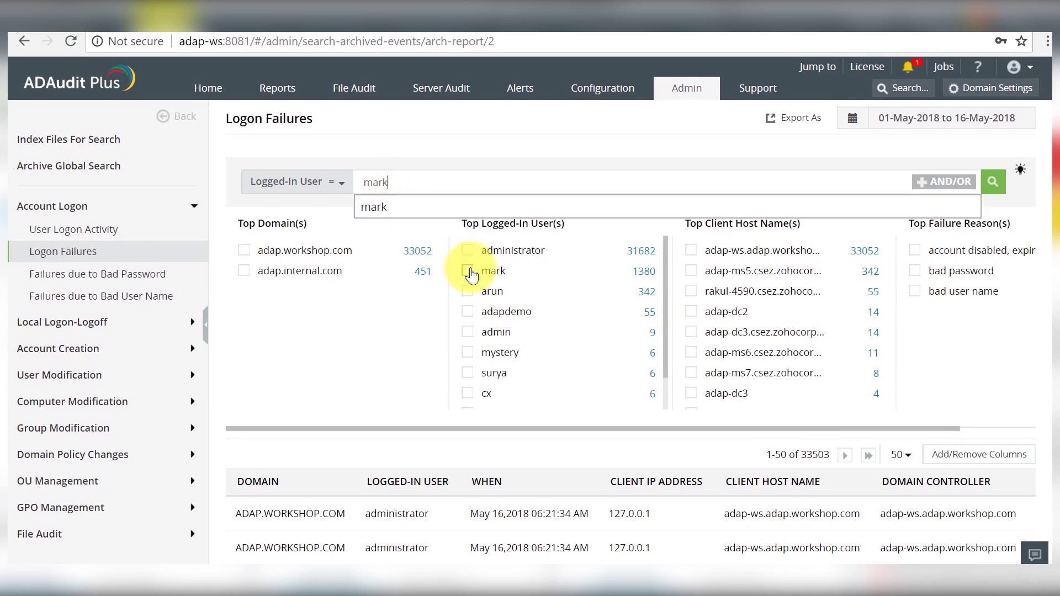
pyautogui.click(468, 271)
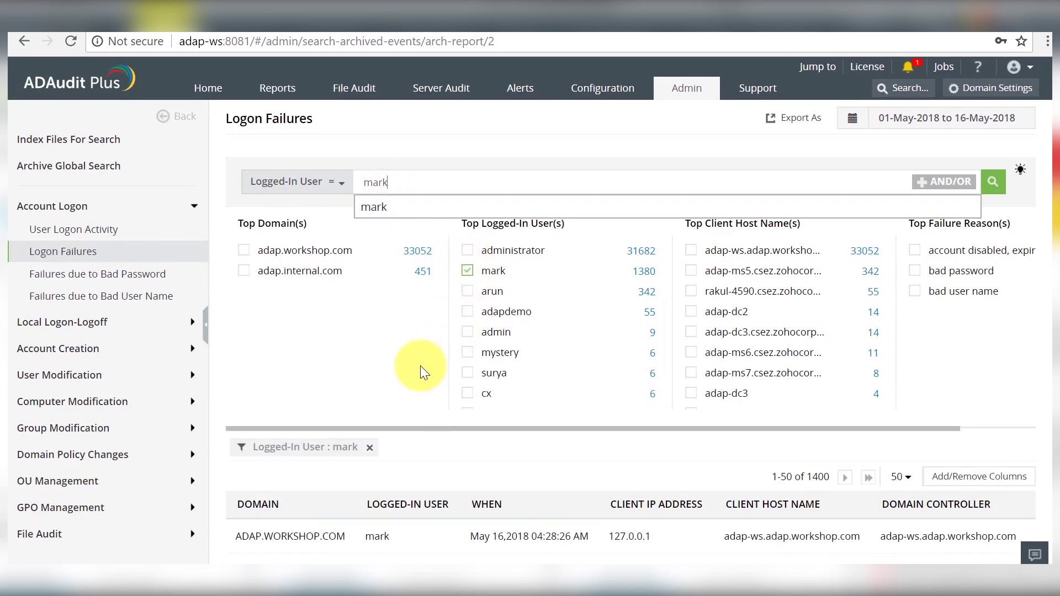
pyautogui.hscroll(1, 420, 366)
pyautogui.hscroll(1, 421, 365)
pyautogui.scroll(-5, 502, 441)
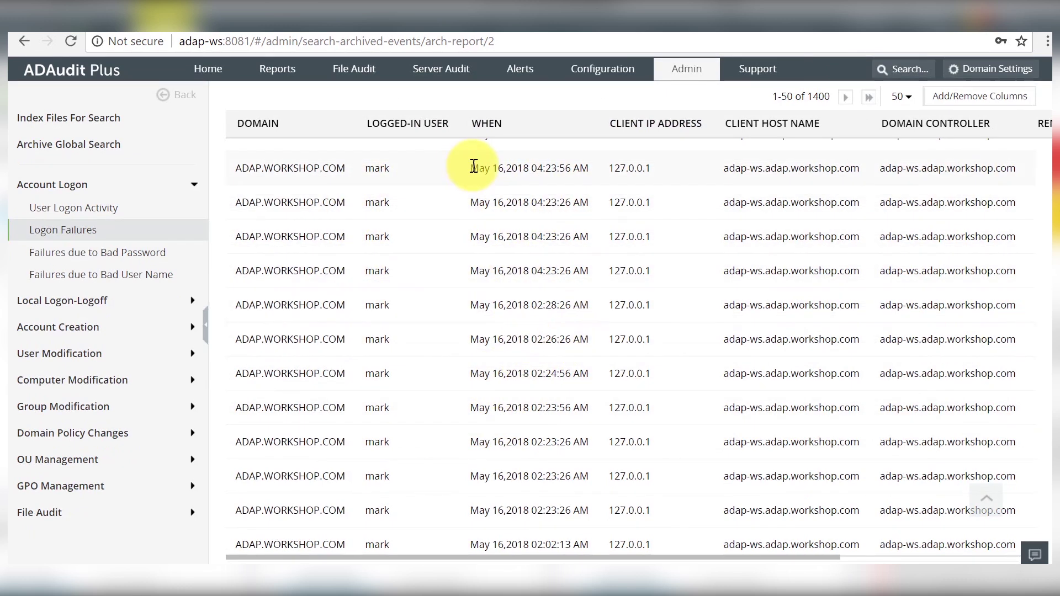
pyautogui.moveTo(472, 168); pyautogui.dragTo(525, 239)
pyautogui.click(534, 256)
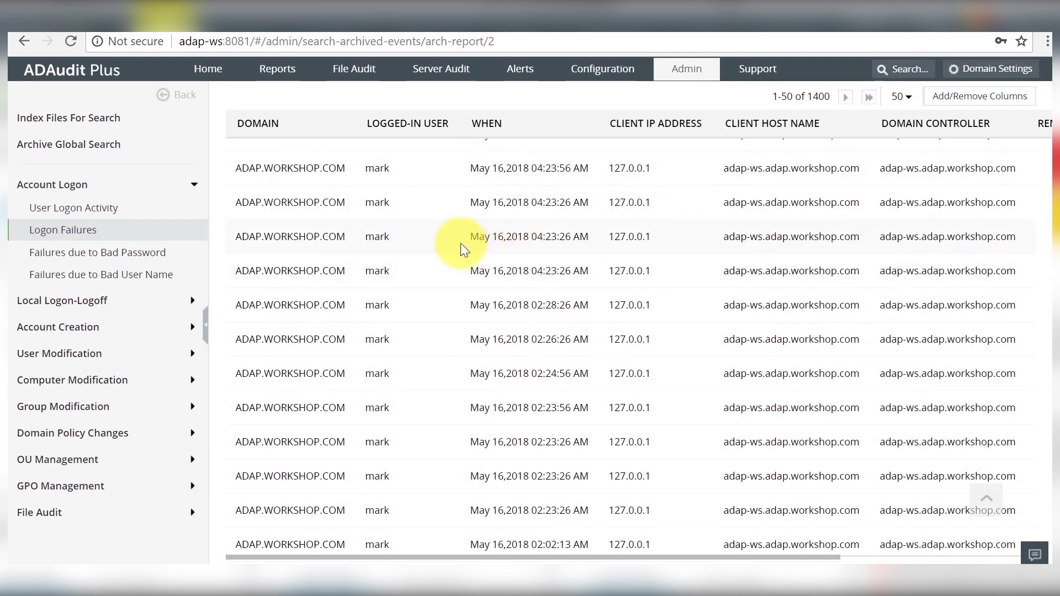
# Run Archive Global Search for username mark and open his Local Logon-Logoff results
pyautogui.click(85, 157)
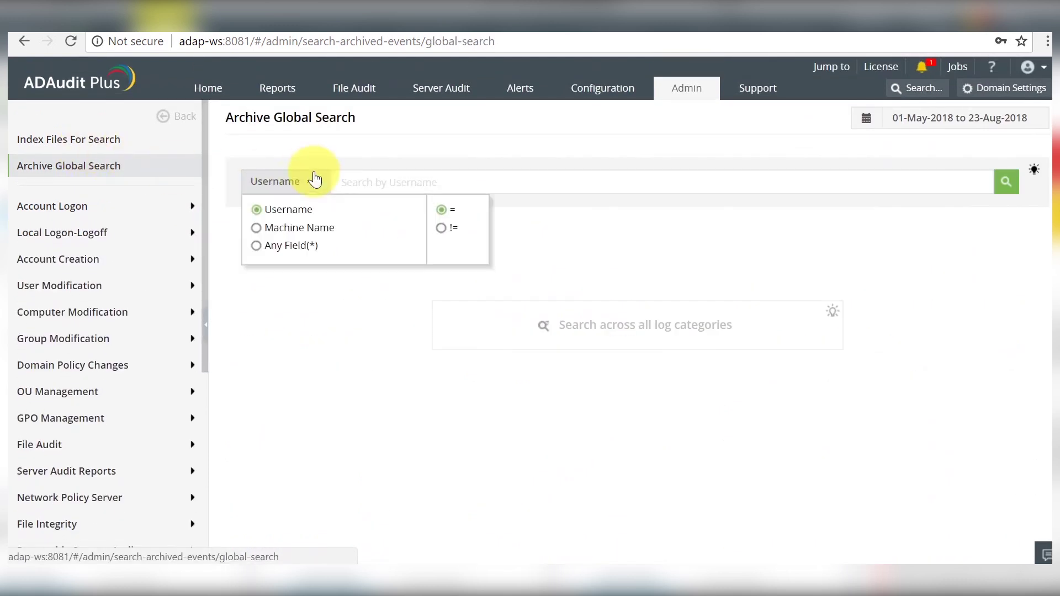
pyautogui.write('mark')
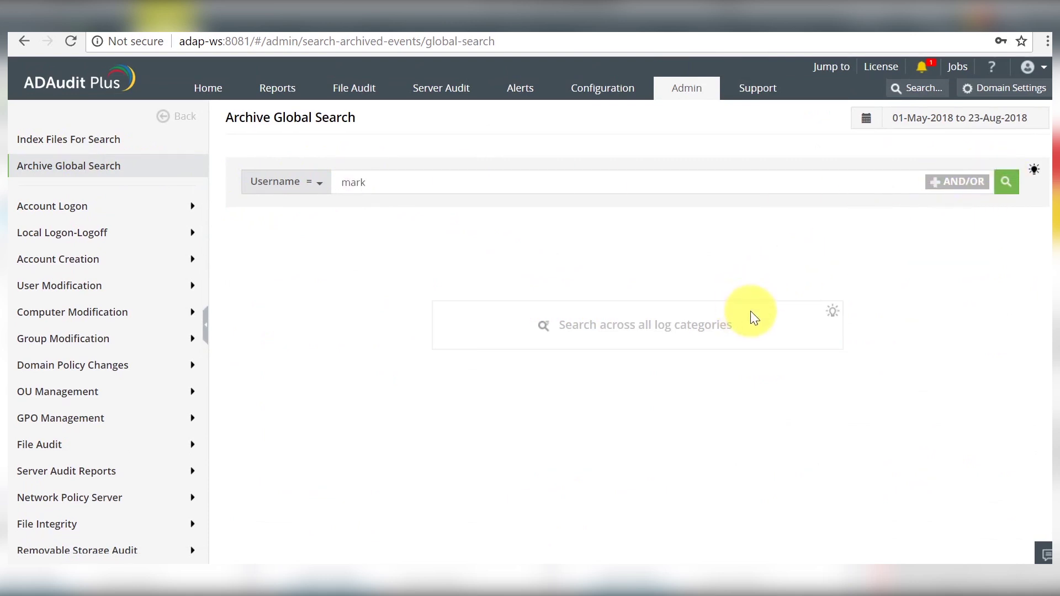
pyautogui.click(1007, 182)
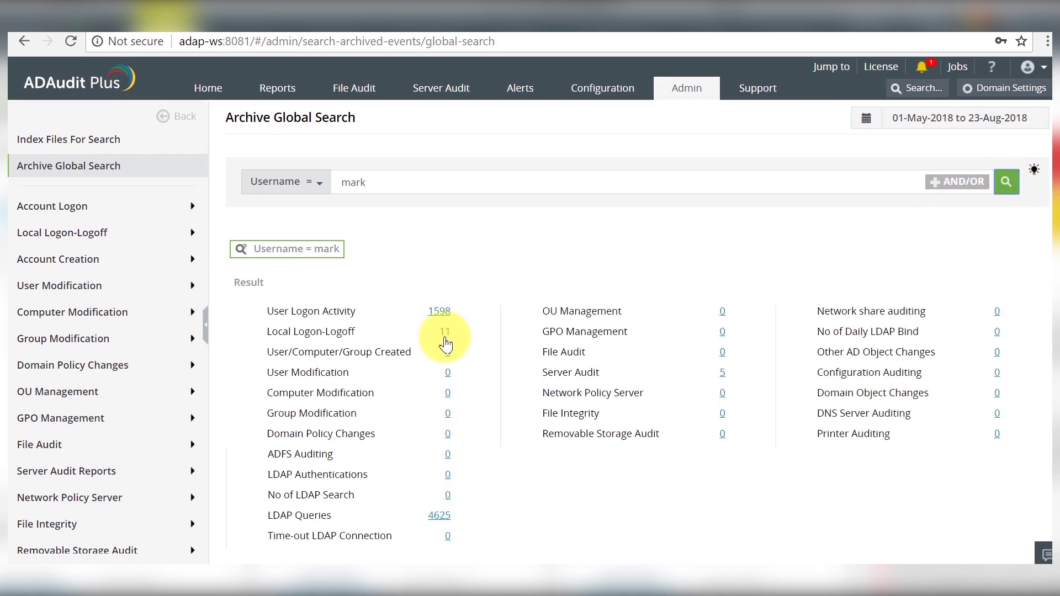
pyautogui.click(445, 334)
pyautogui.hscroll(5, 481, 385)
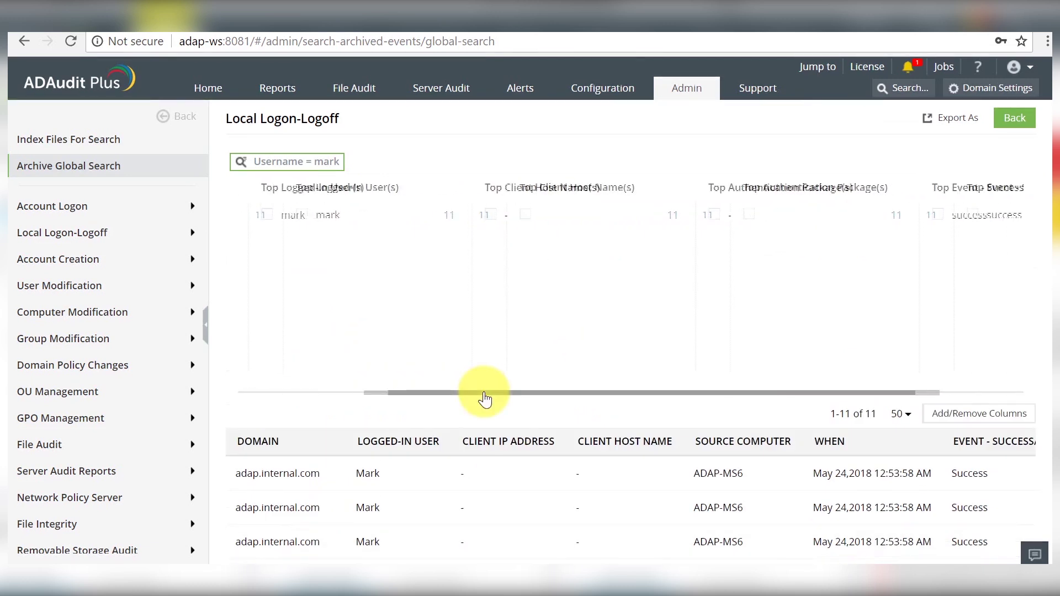
pyautogui.scroll(-4, 507, 466)
pyautogui.scroll(4, 541, 351)
pyautogui.hscroll(1, 542, 350)
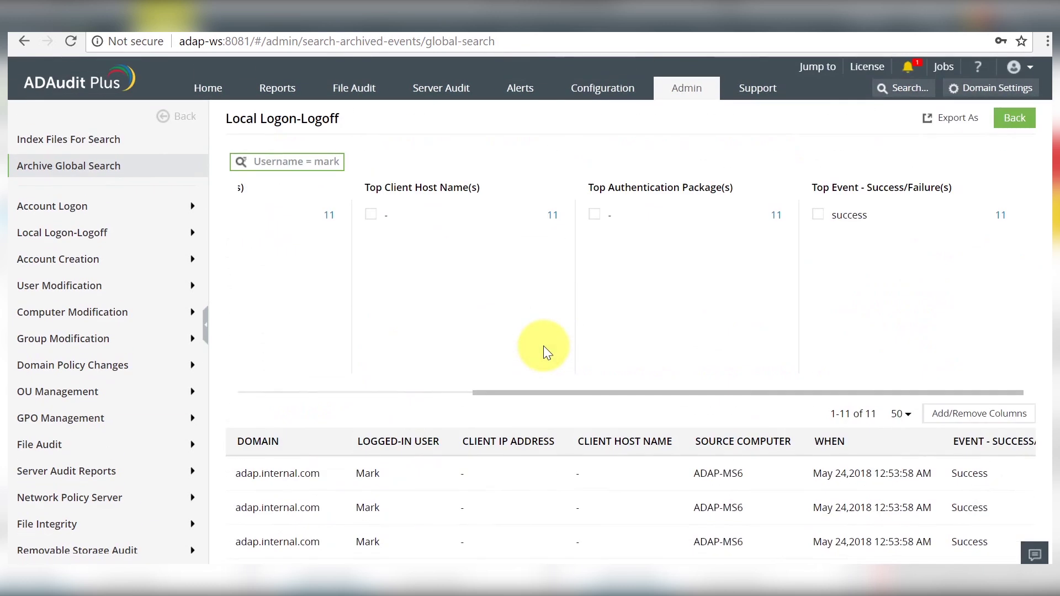